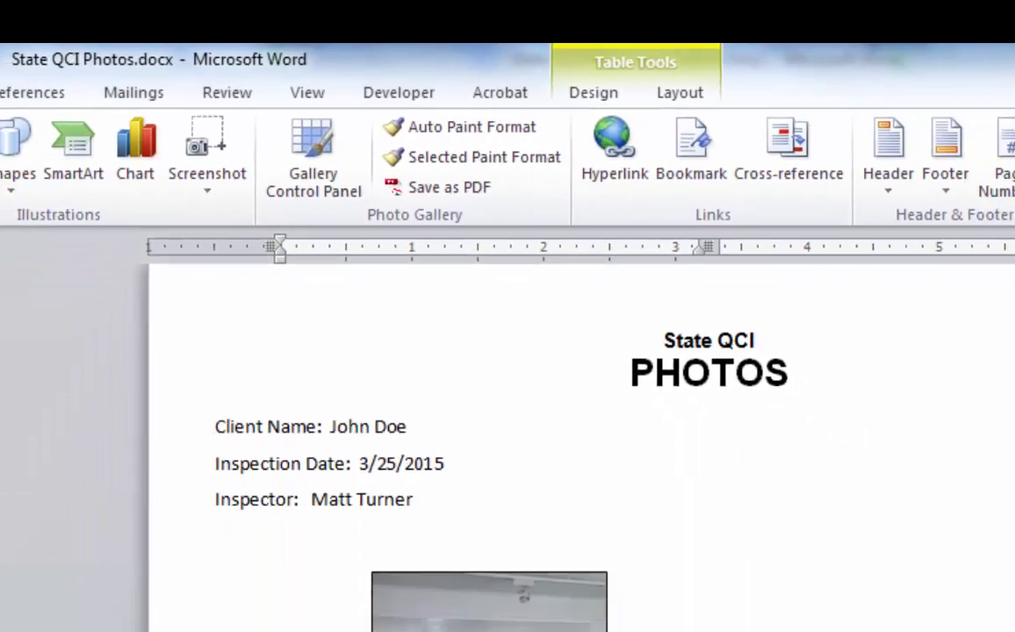
Step: Scroll through the existing report and return to its top
scroll(509, 352, "down", 10)
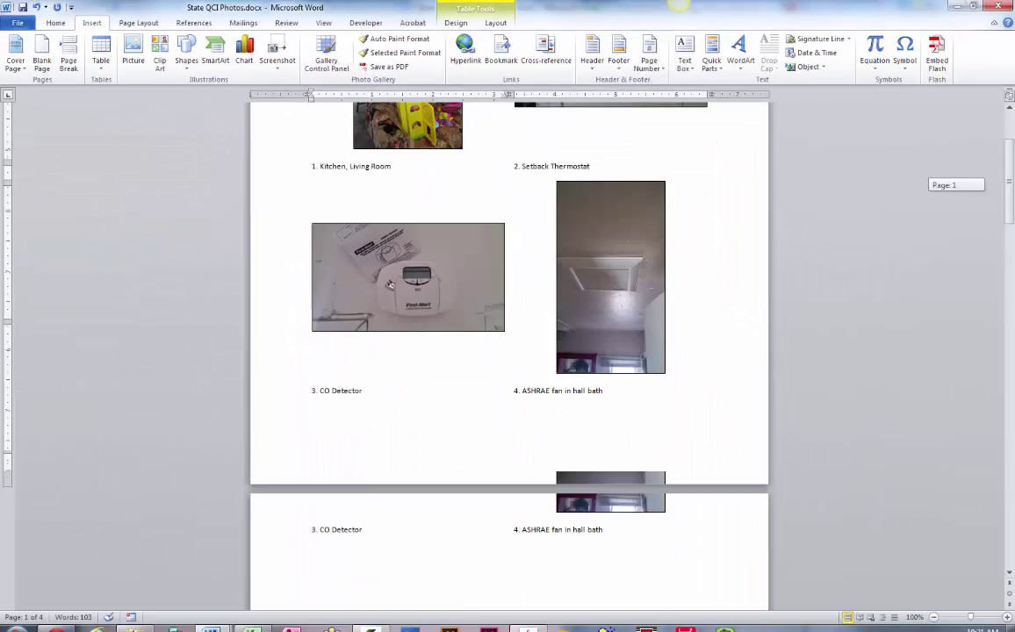
scroll(509, 351, "down", 7)
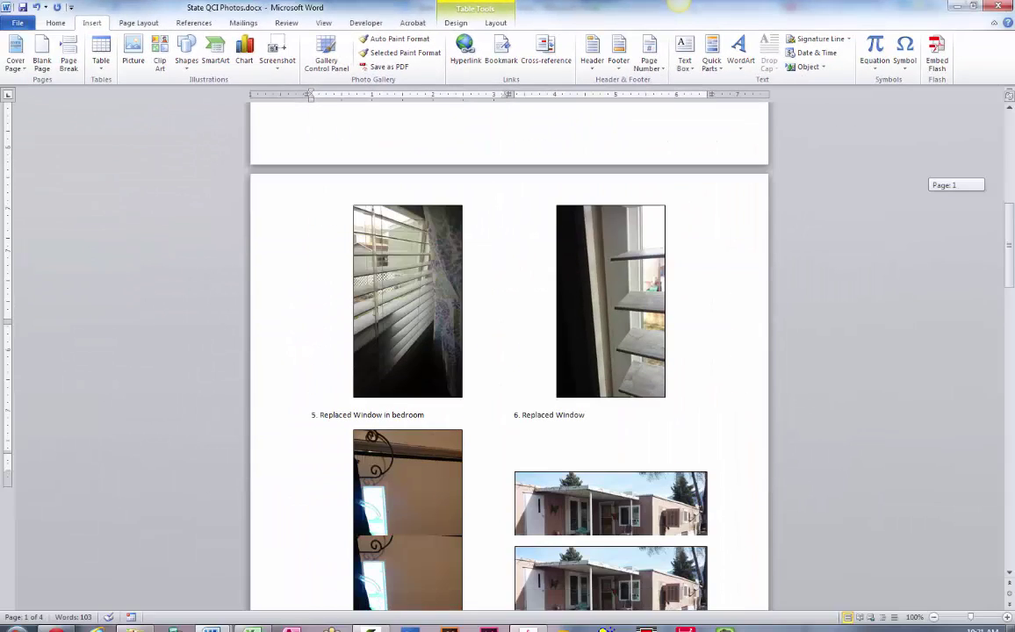
scroll(510, 351, "down", 8)
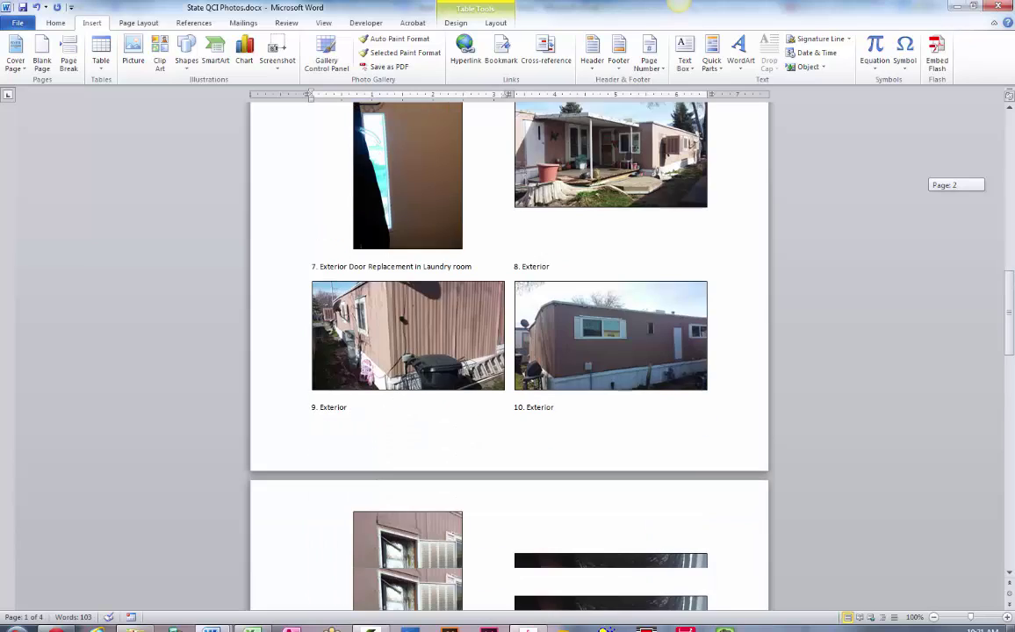
scroll(509, 351, "down", 8)
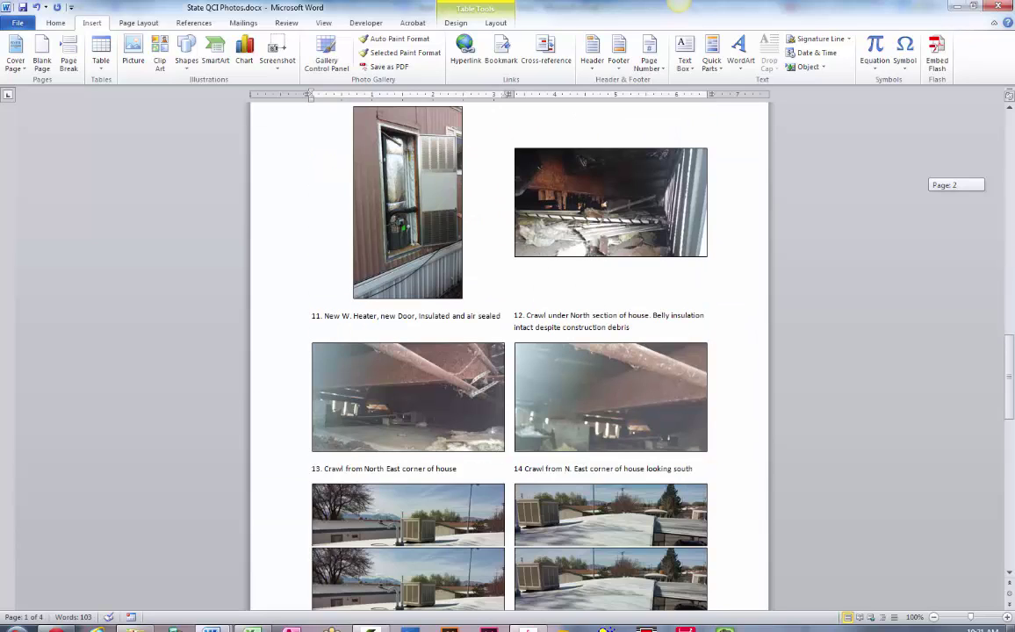
scroll(509, 351, "down", 3)
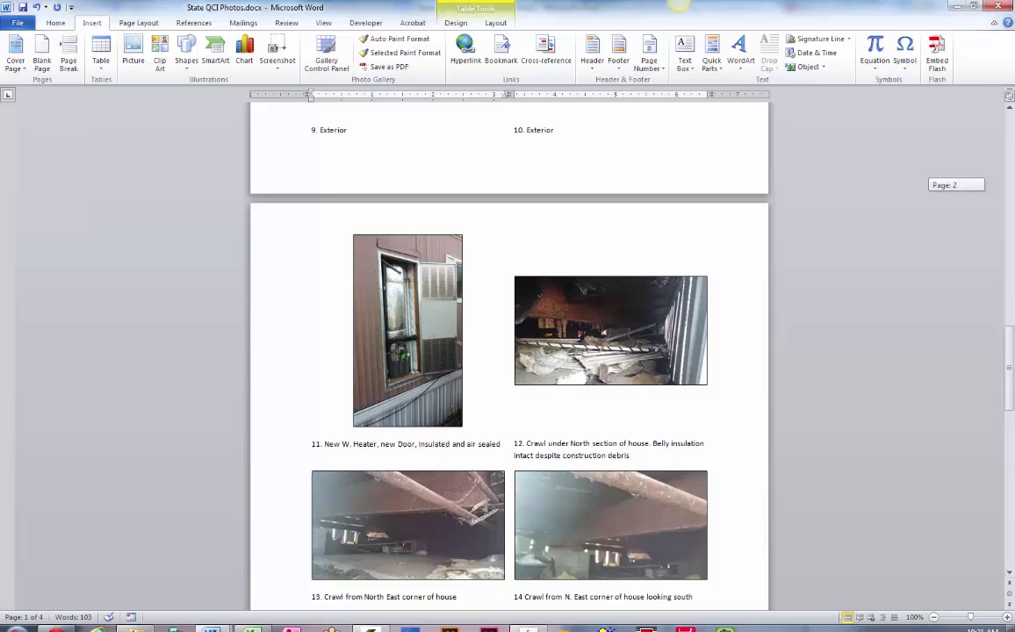
key("ctrl+Home")
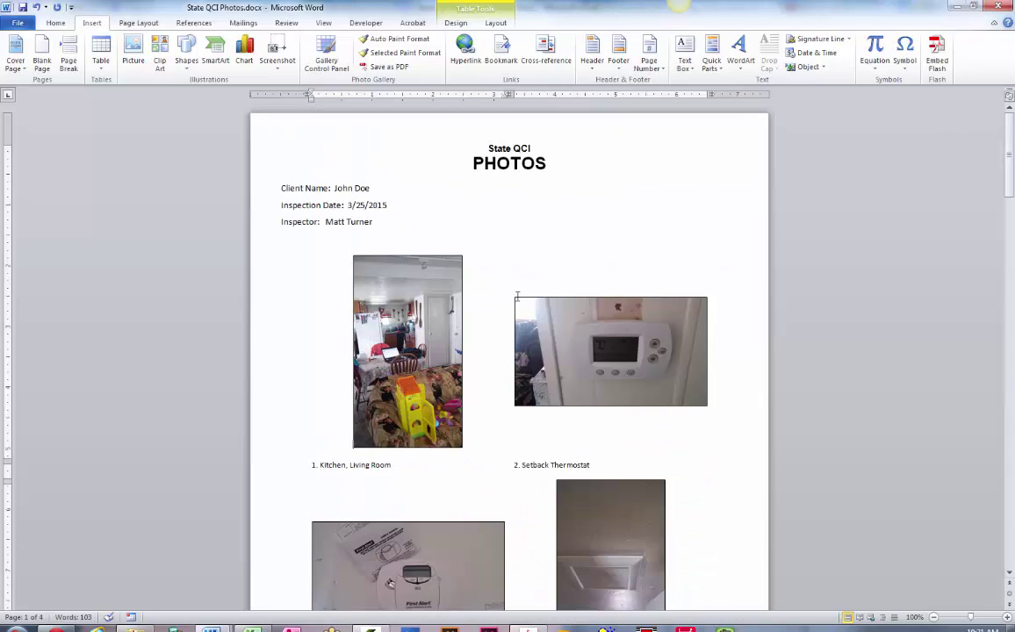
Step: In the read-only template, place the cursor below the Inspector field and launch Gallery Control Panel
mouse_move(210, 628)
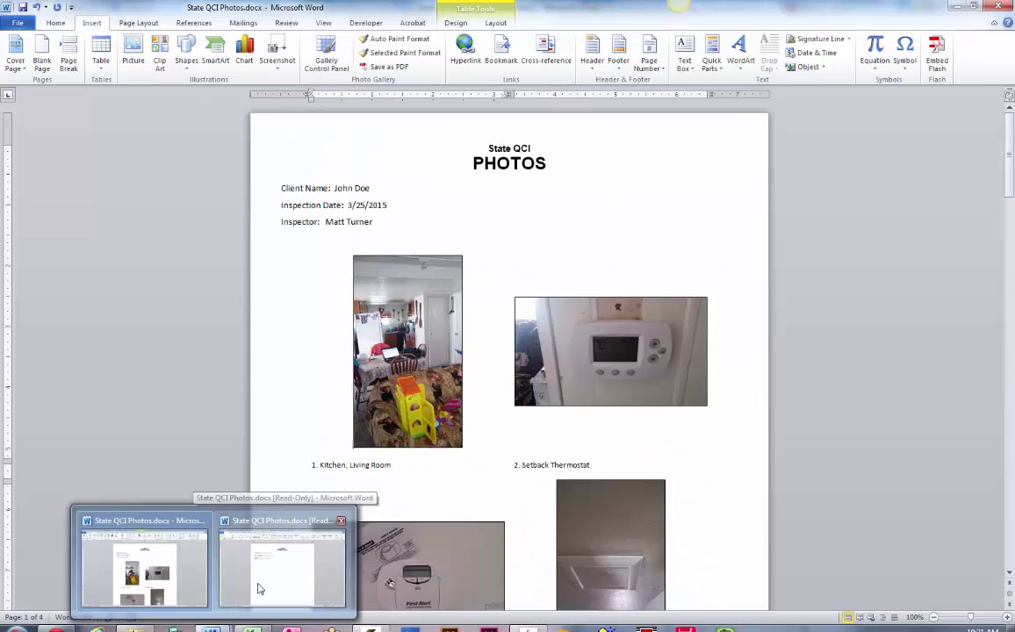
left_click(257, 589)
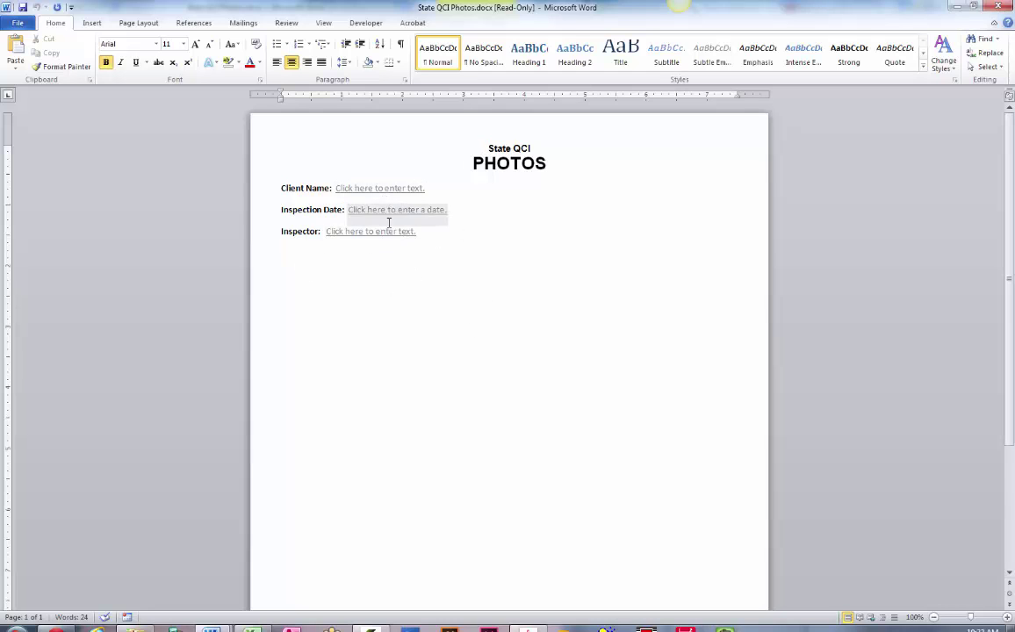
left_click(429, 260)
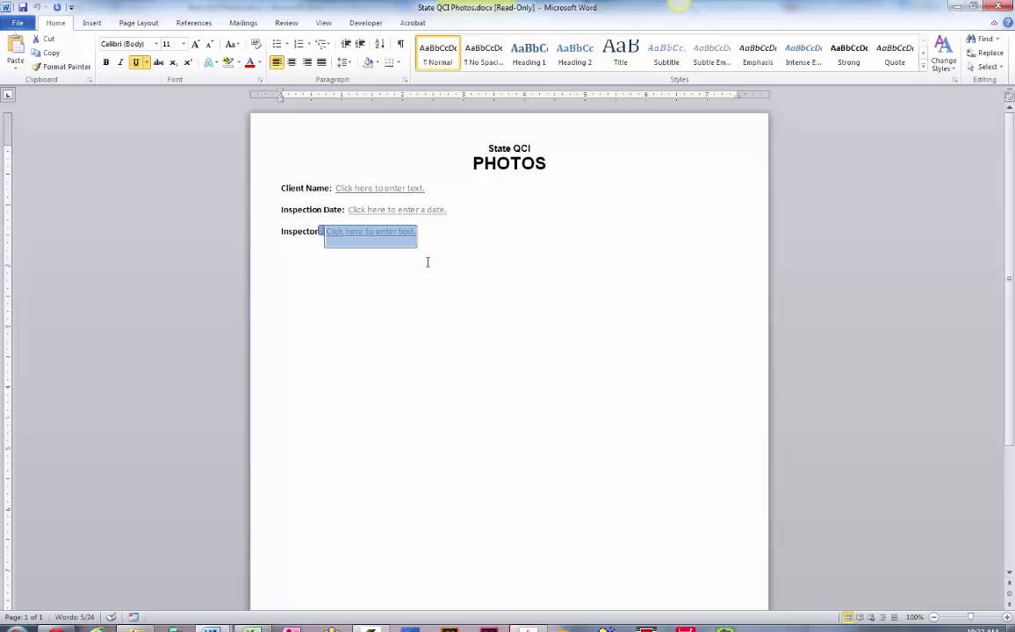
left_click(428, 262)
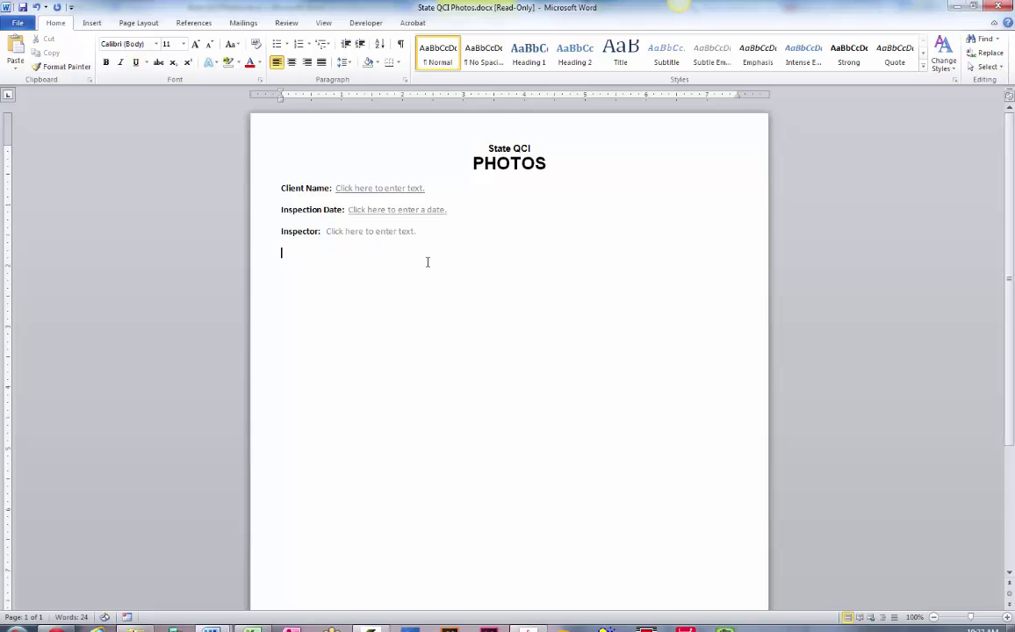
left_click(356, 308)
left_click(91, 25)
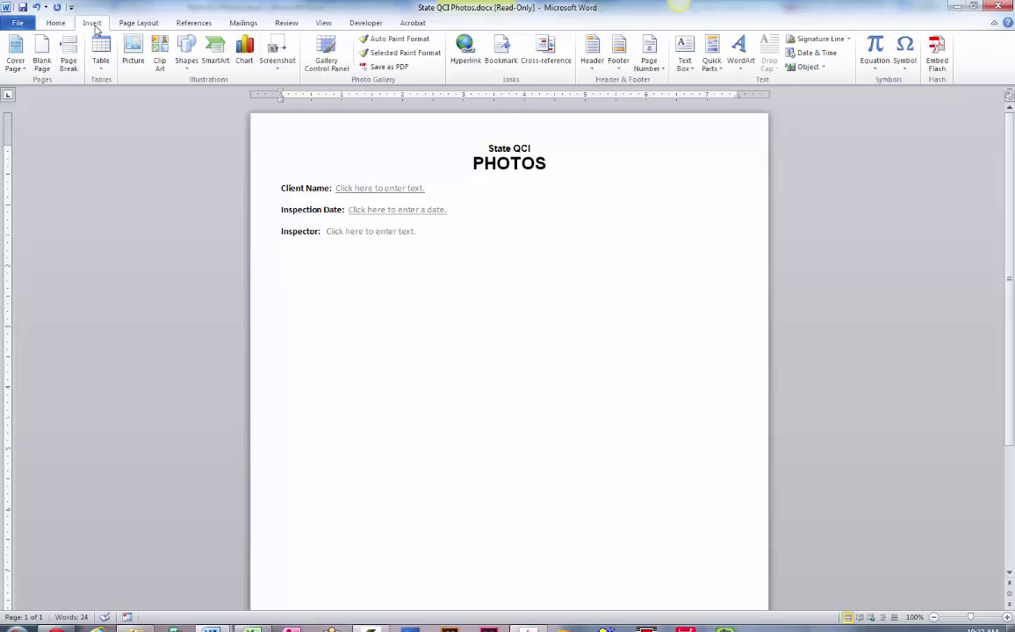
left_click(328, 65)
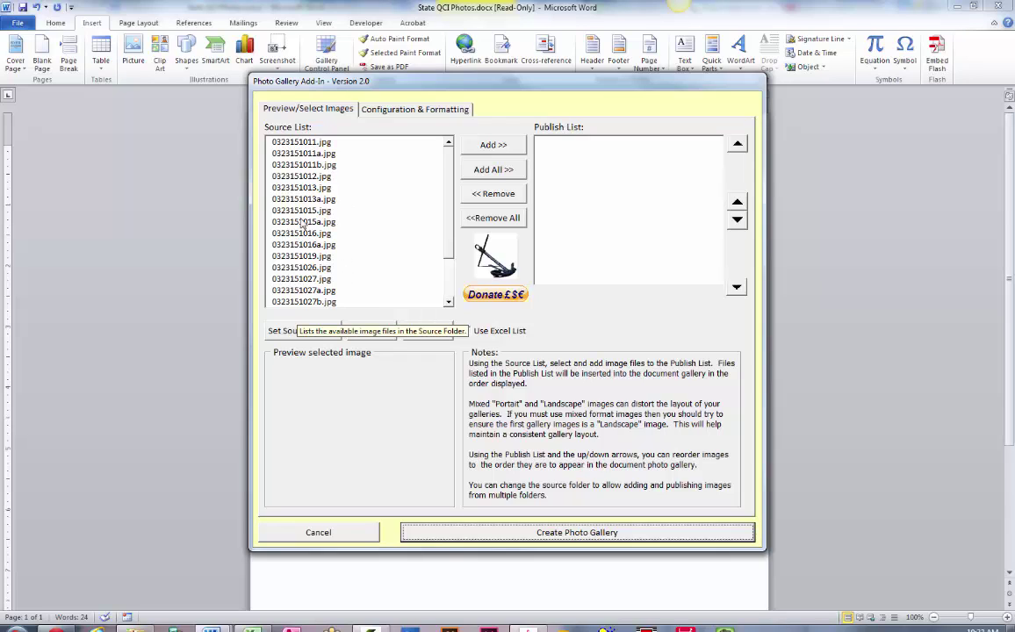
Step: Set the source folder to the inspection photos folder and add all images to the publish list
left_click(291, 332)
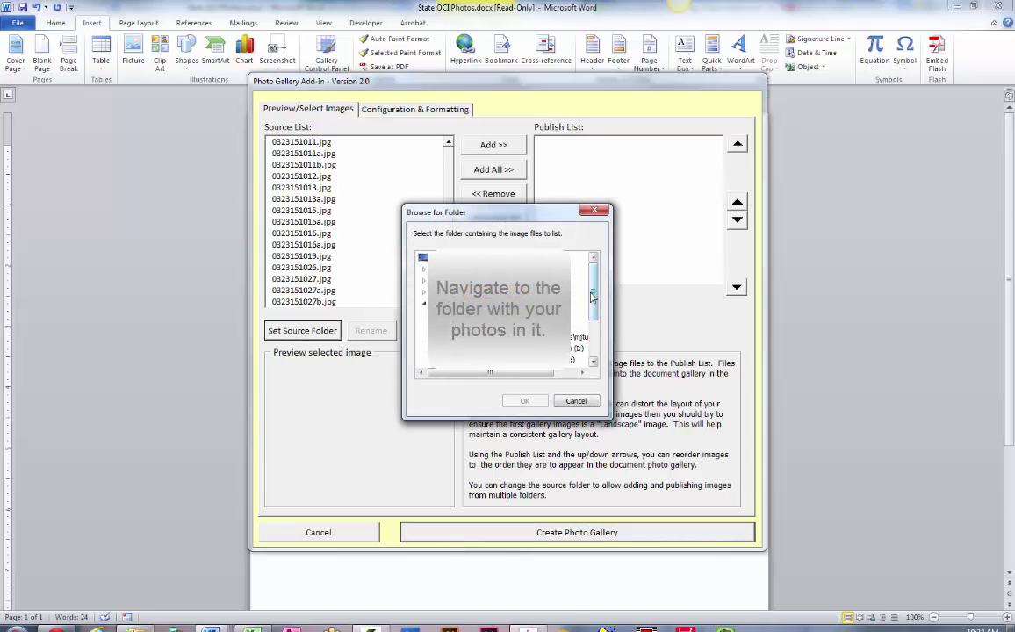
scroll(572, 302, "down", 2)
scroll(572, 303, "down", 1)
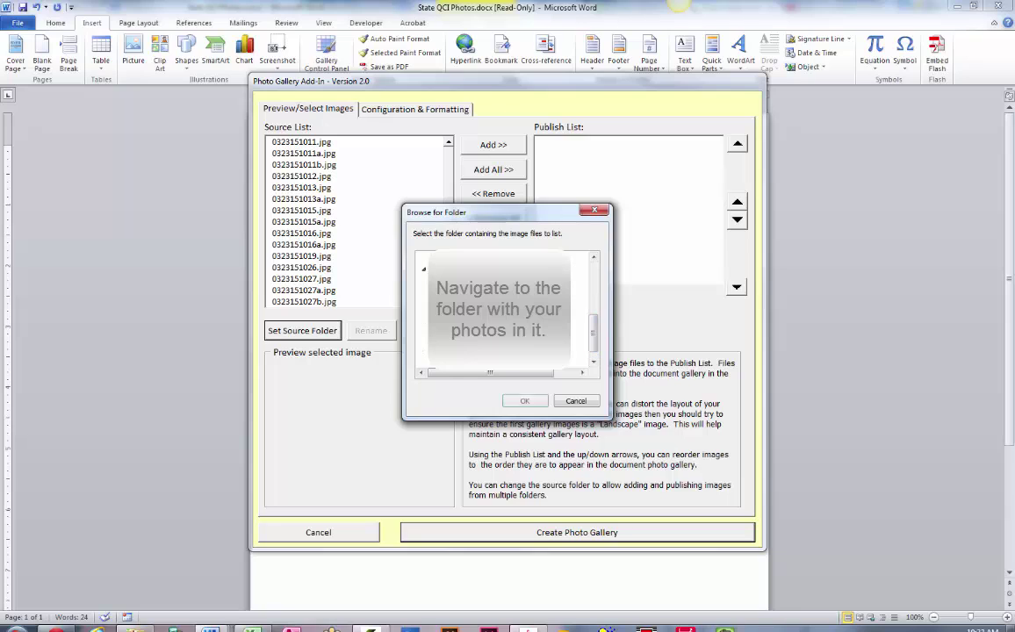
left_click(475, 362)
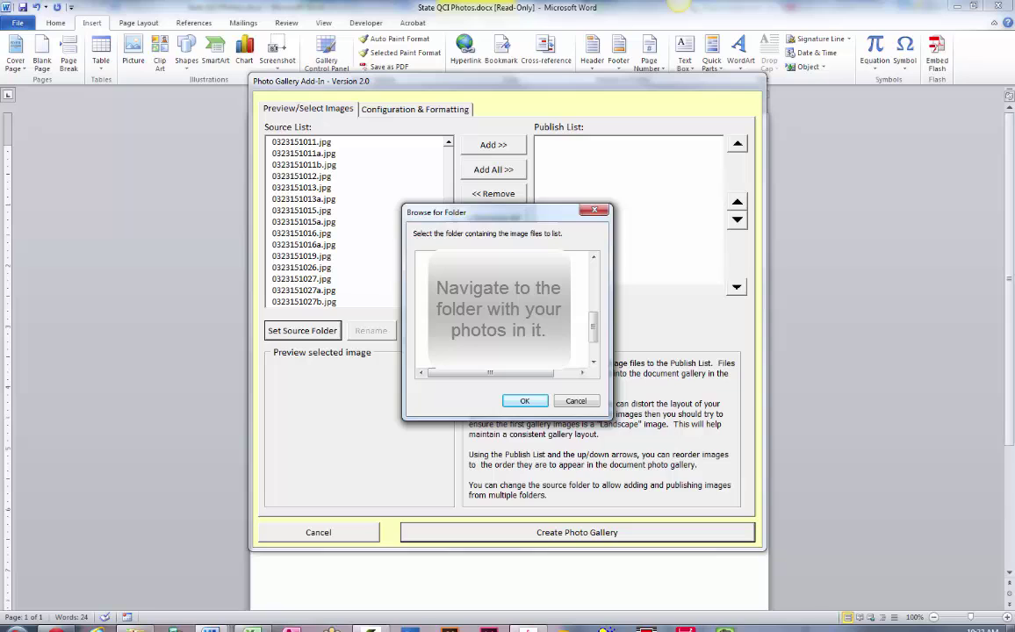
left_click(517, 402)
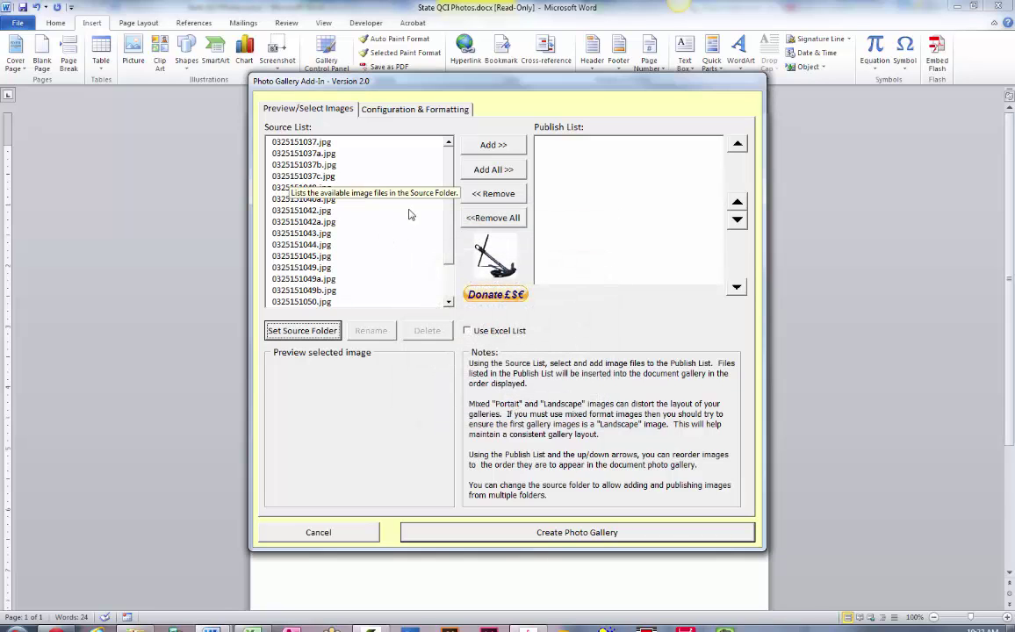
scroll(447, 211, "down", 1)
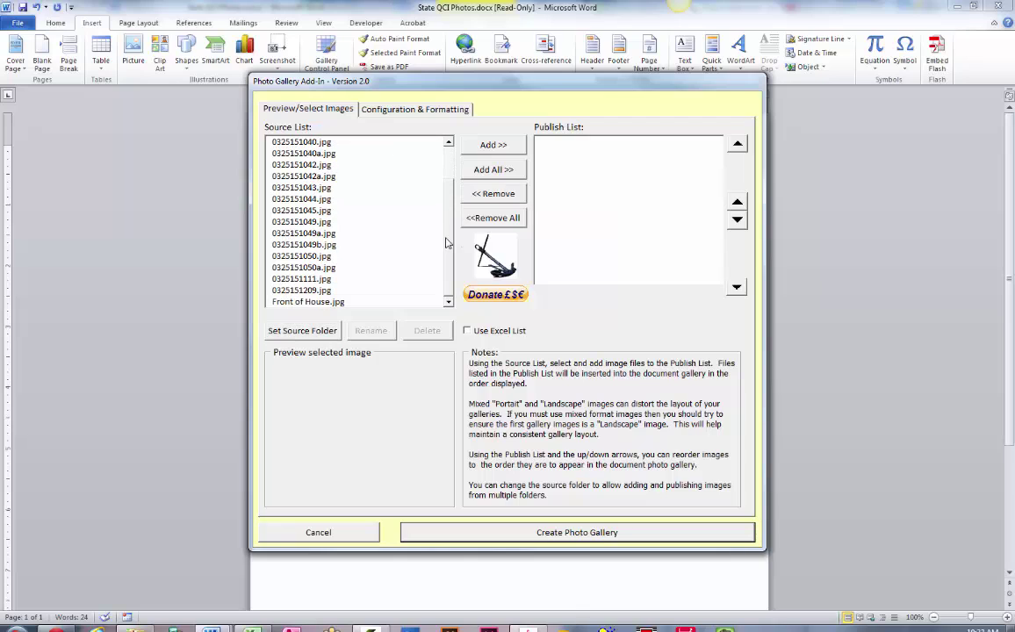
scroll(447, 224, "up", 1)
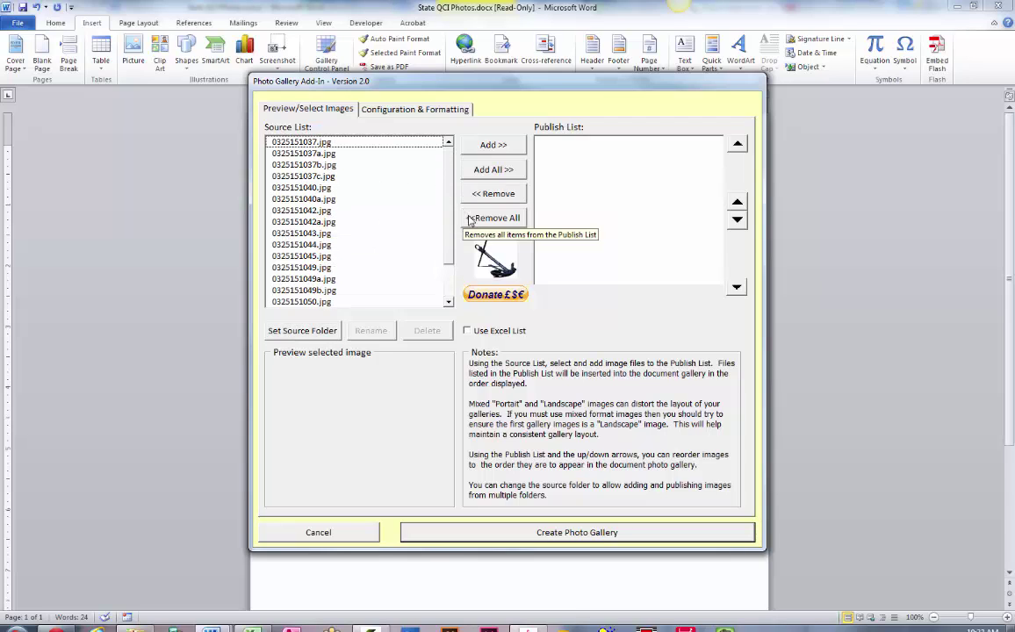
left_click(486, 169)
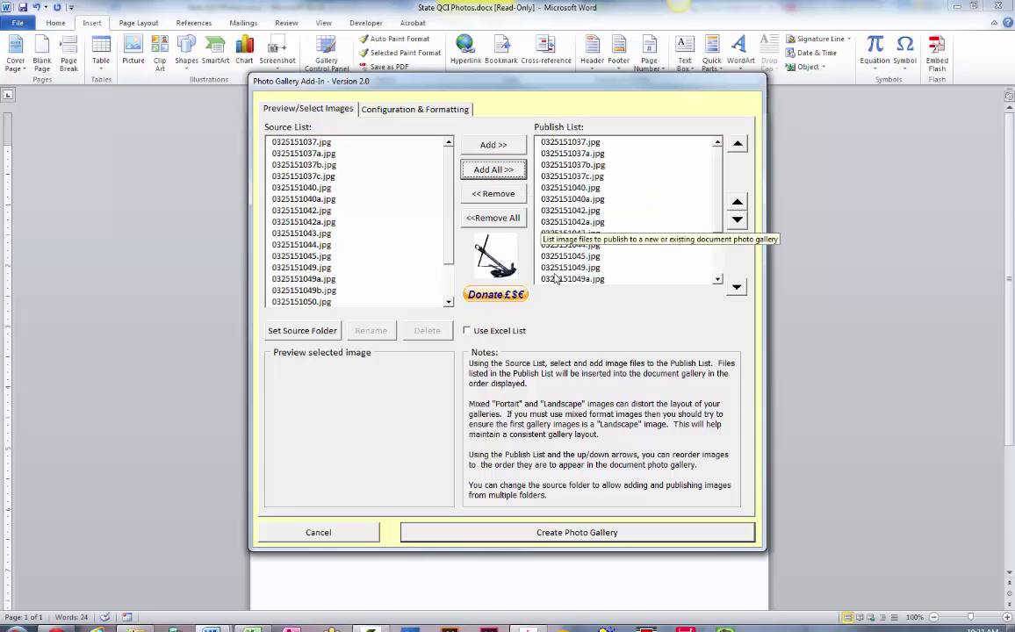
Step: Leave file names out of captions, keep sequential numbering on, and return to Preview/Select Images
left_click(411, 112)
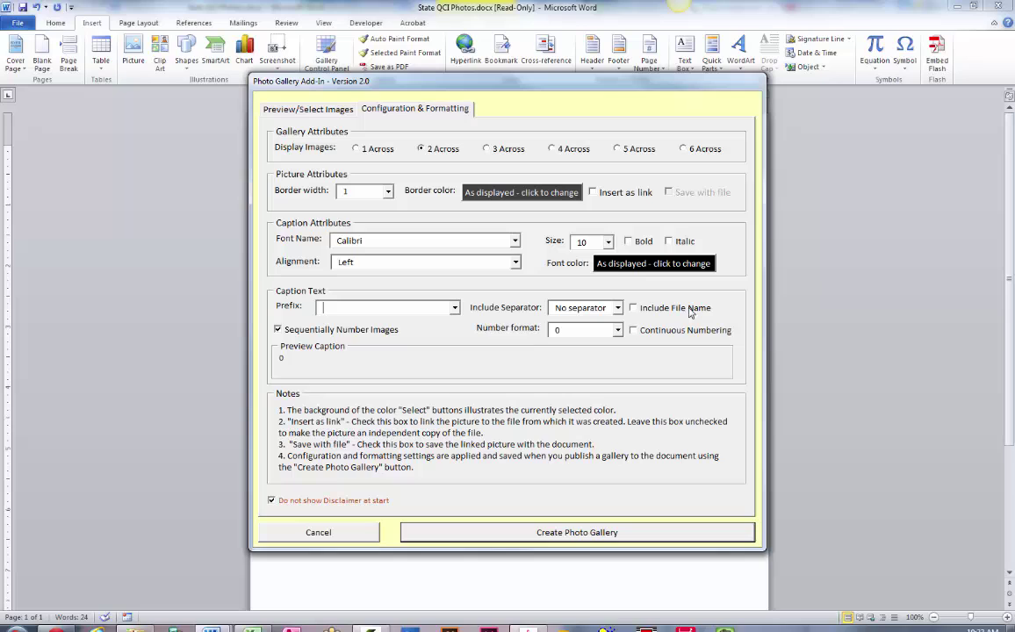
left_click(634, 308)
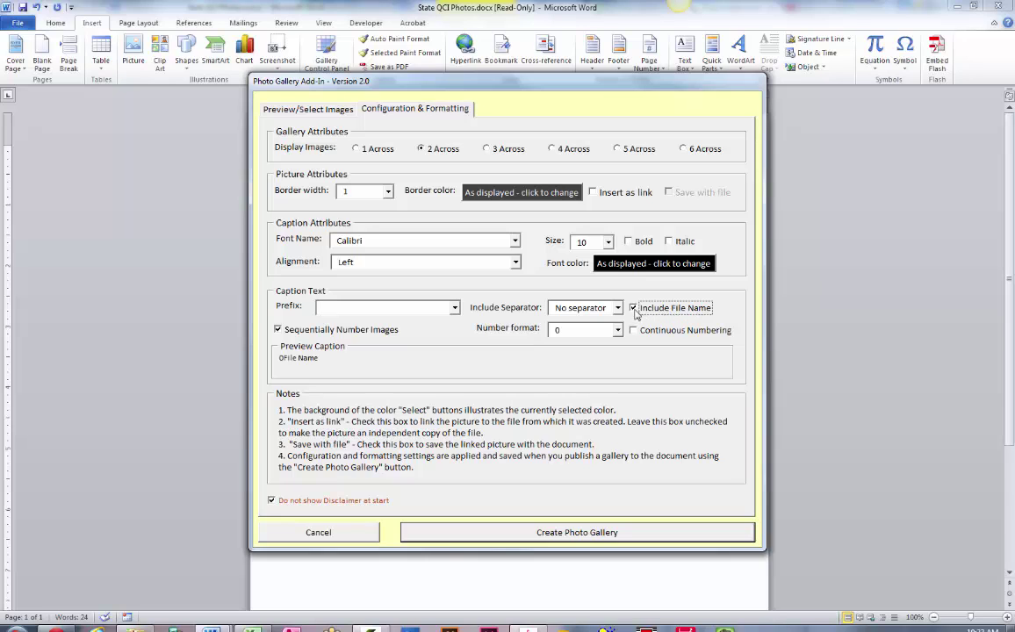
left_click(633, 309)
left_click(279, 330)
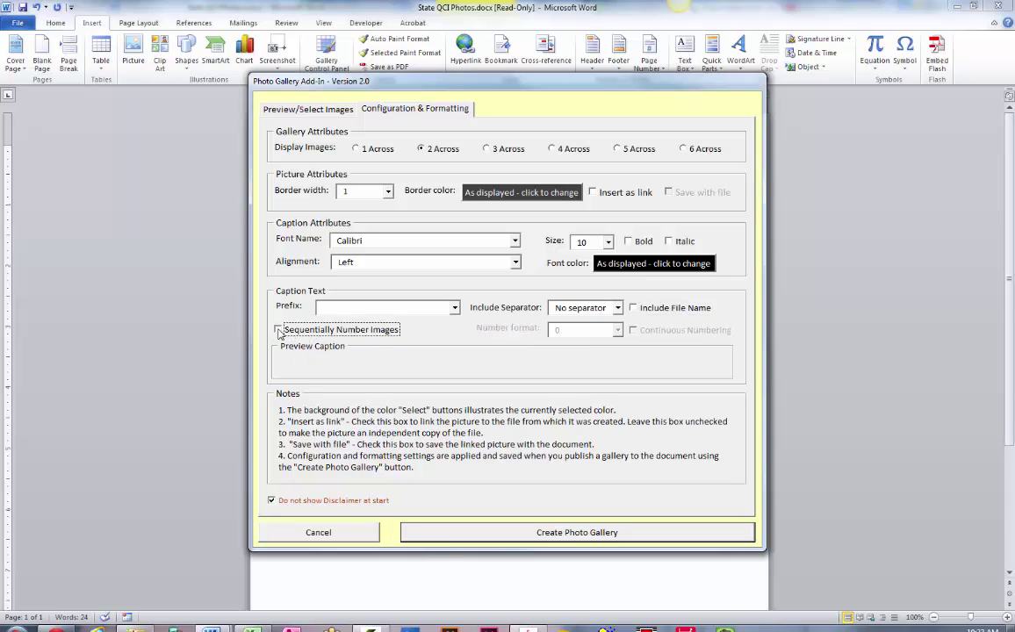
left_click(278, 331)
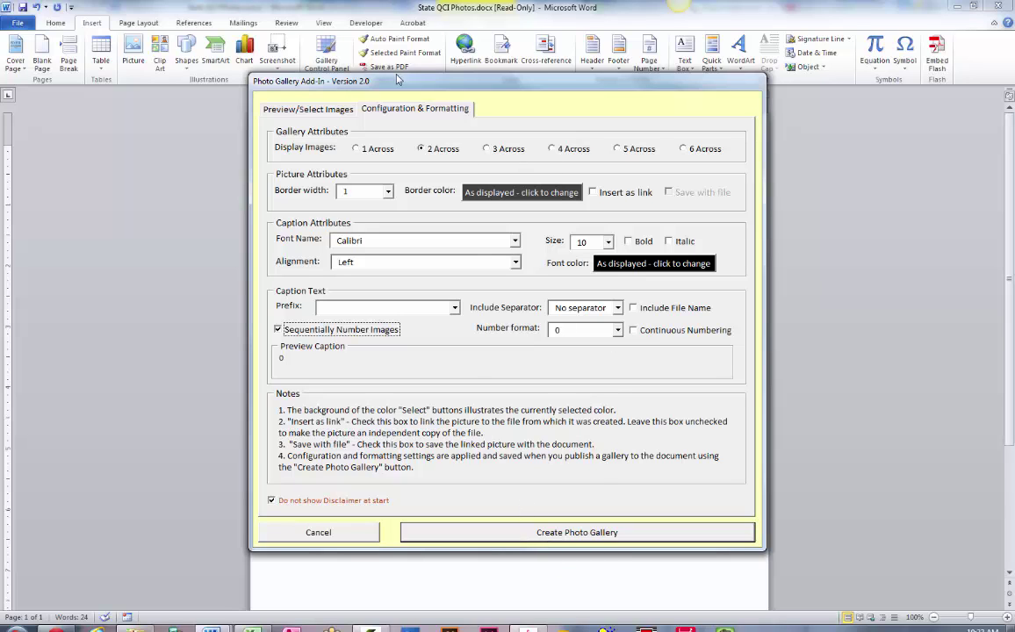
left_click(303, 108)
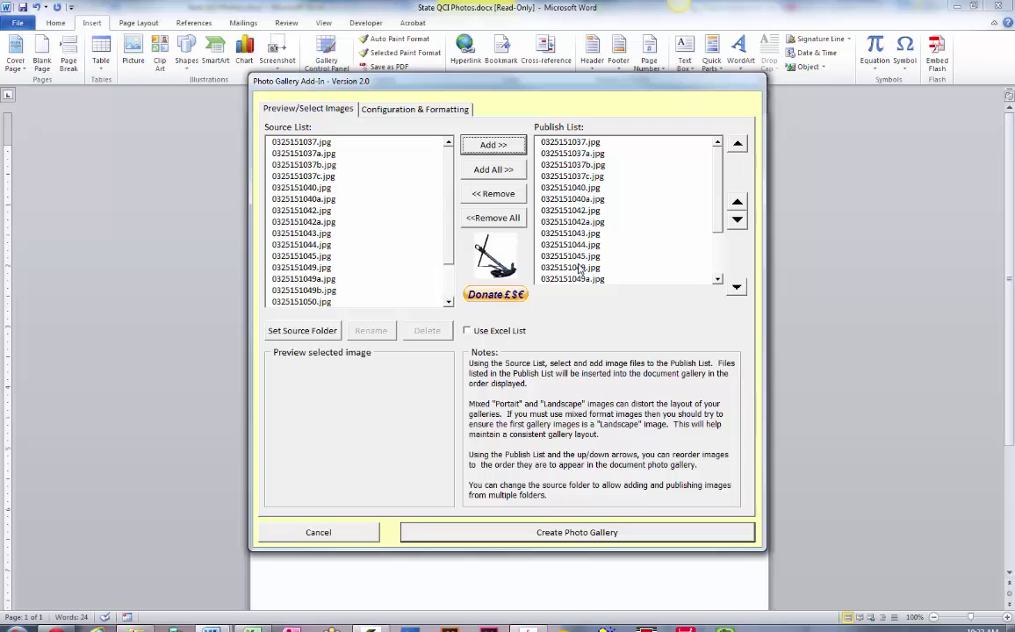
Step: Create the photo gallery and confirm the USER INFORMATION message to insert the images
left_click(580, 533)
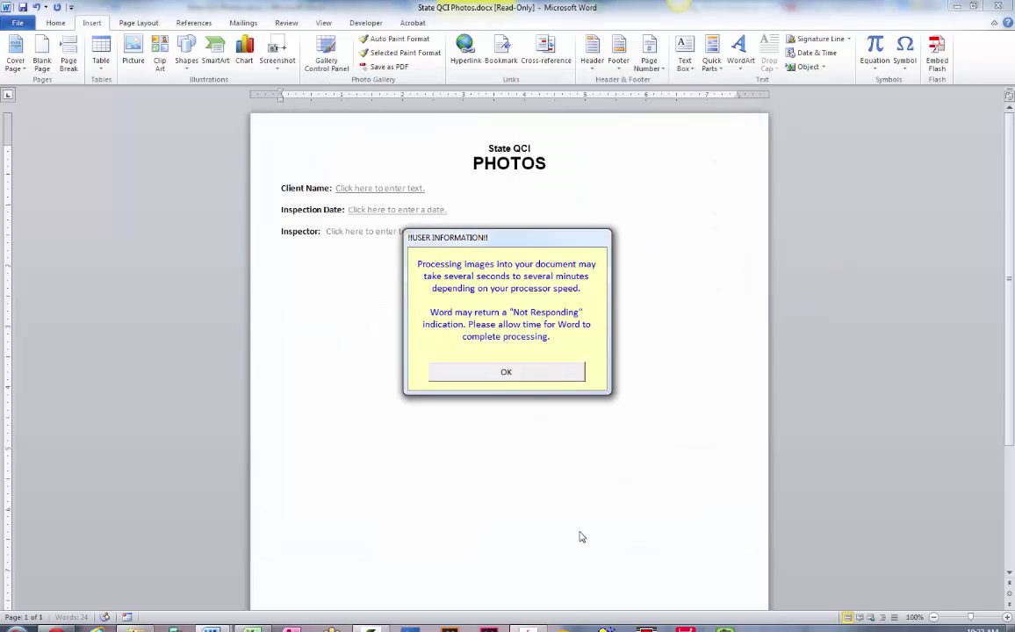
left_click(525, 373)
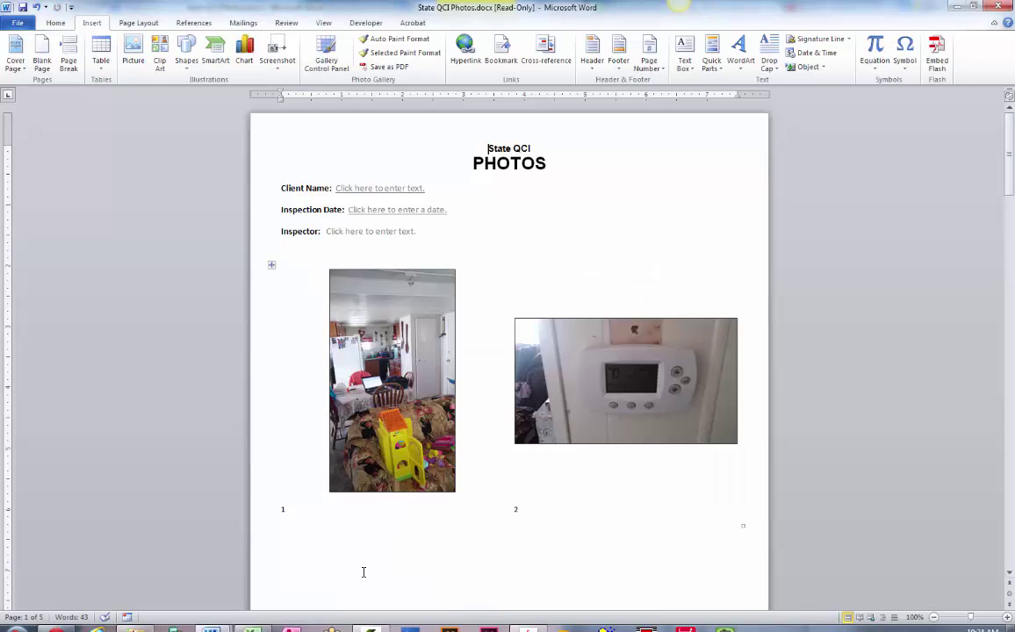
Step: Append '. Front Living Room' to caption 1, then scroll through the gallery pages
left_click(294, 509)
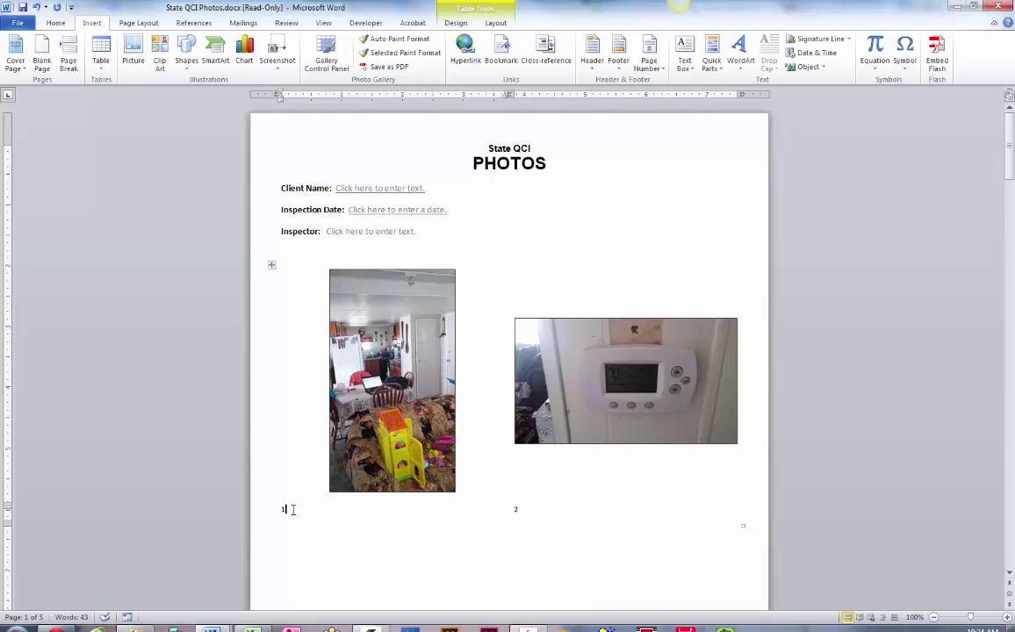
type(". Front Living Room")
scroll(524, 516, "down", 4)
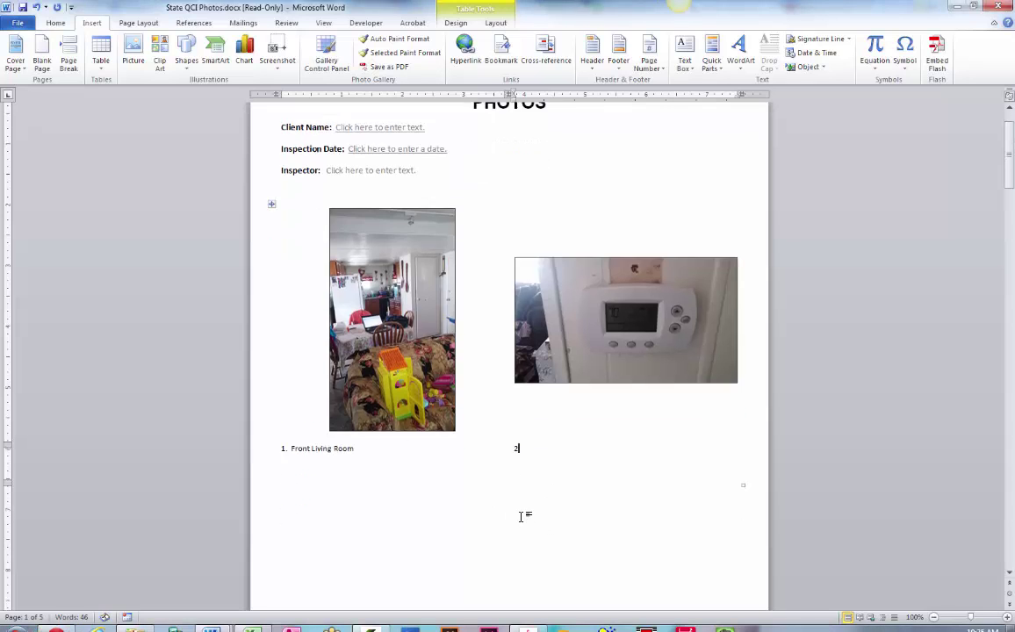
scroll(524, 491, "down", 10)
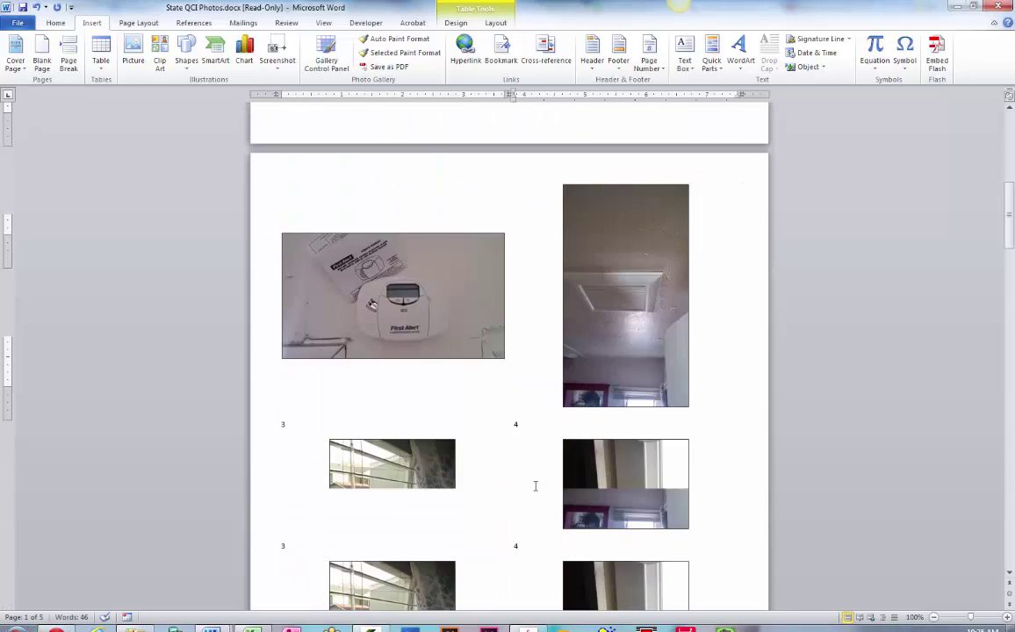
scroll(545, 486, "down", 9)
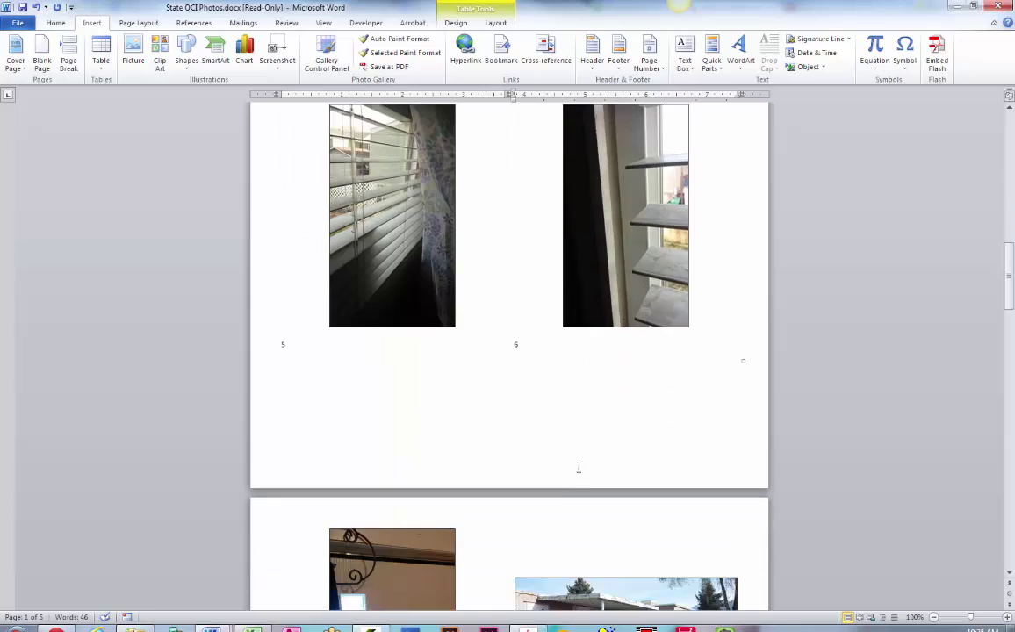
scroll(522, 446, "down", 3)
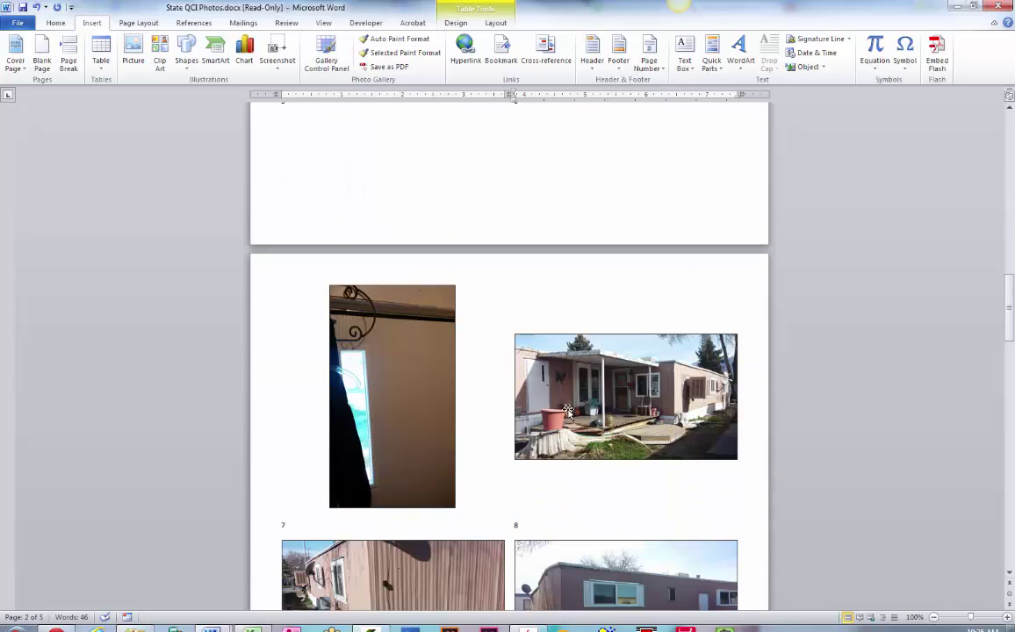
scroll(580, 396, "down", 7)
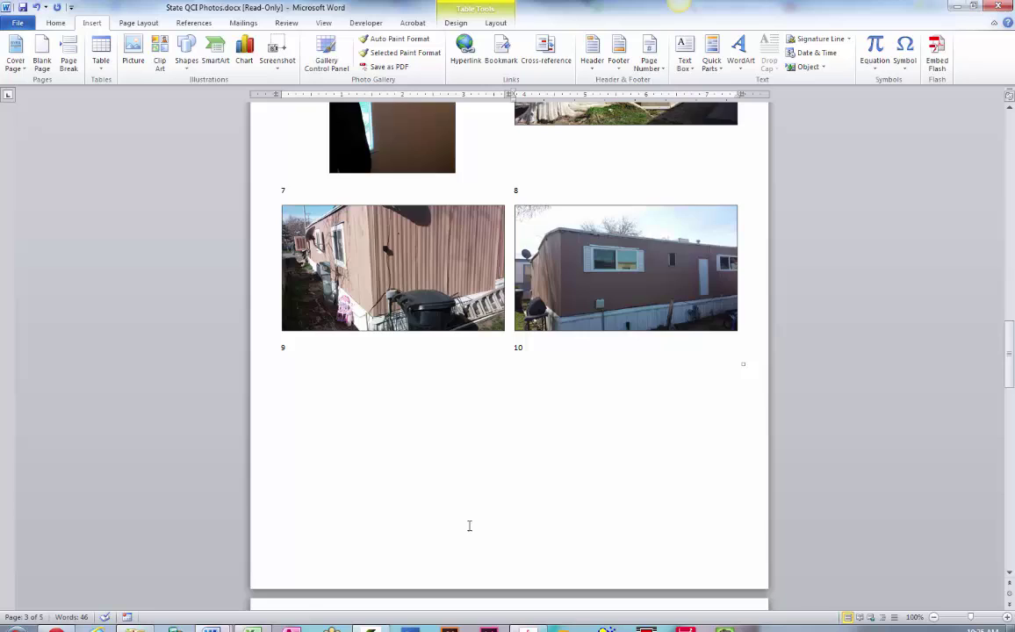
scroll(492, 510, "down", 8)
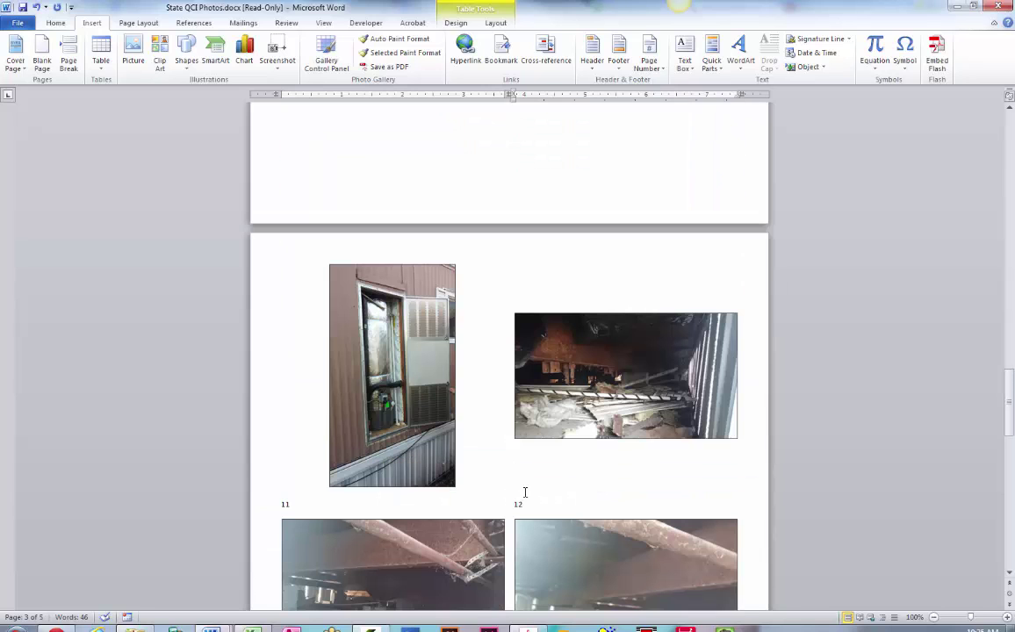
scroll(911, 376, "up", 20)
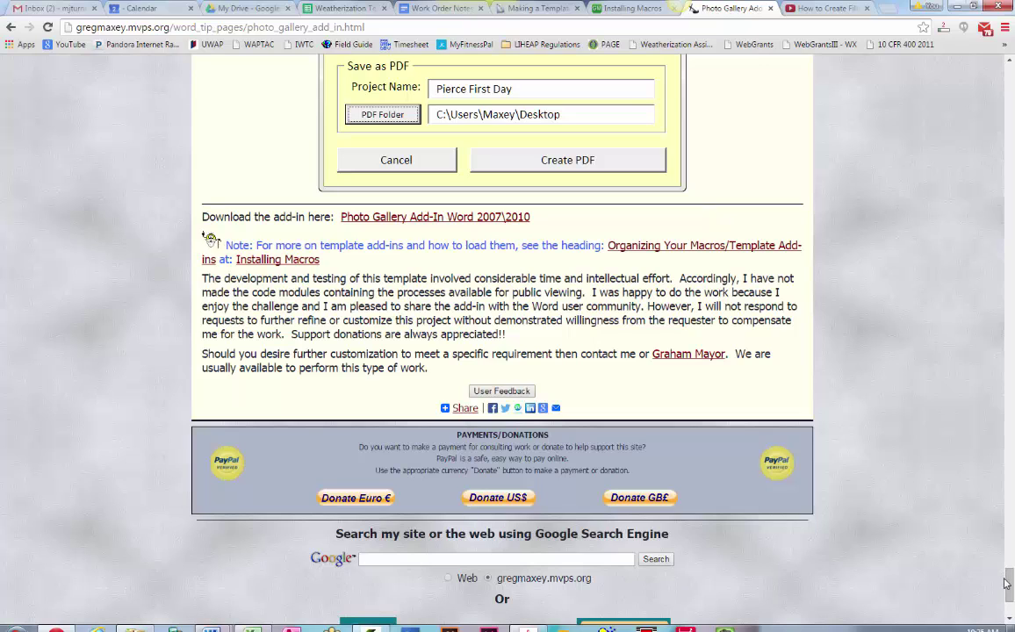
Step: Scroll the Photo Gallery Add-In web page to its Set-up and Use instructions
left_click_drag(1009, 575, 925, 96)
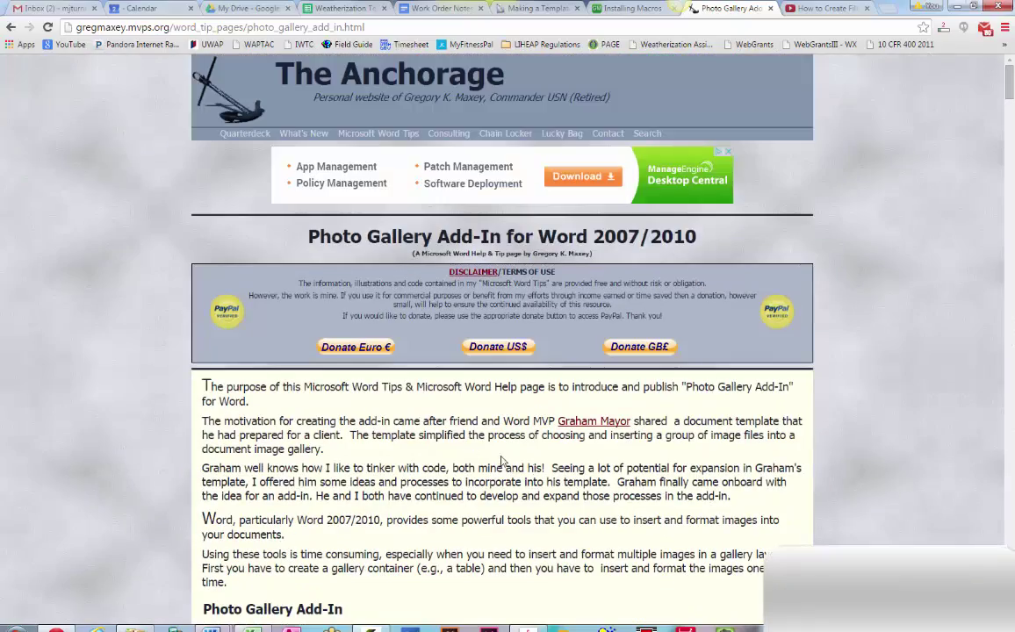
scroll(502, 467, "down", 1)
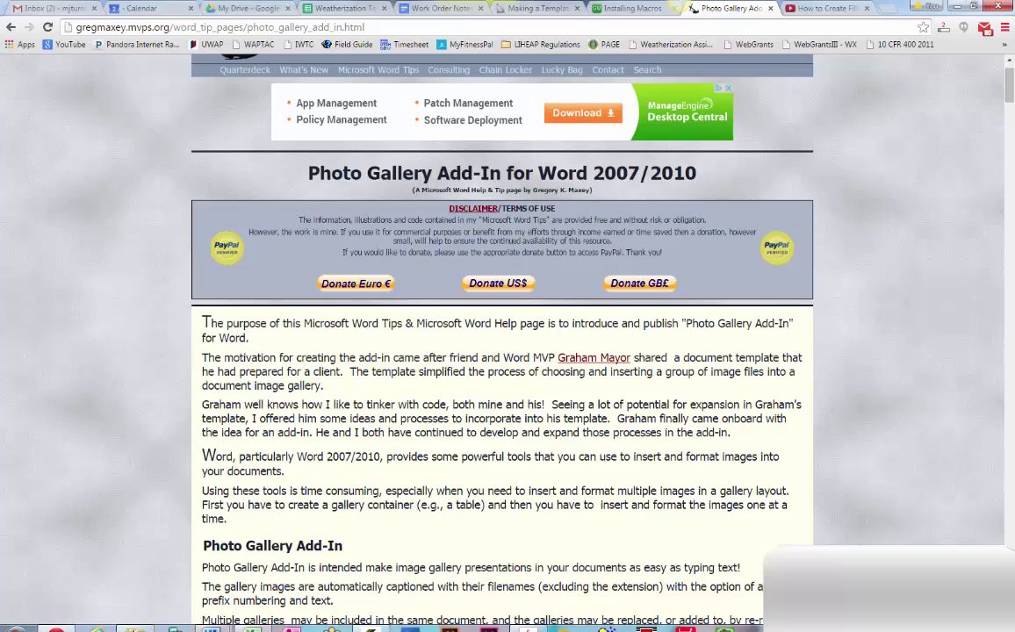
scroll(495, 405, "down", 6)
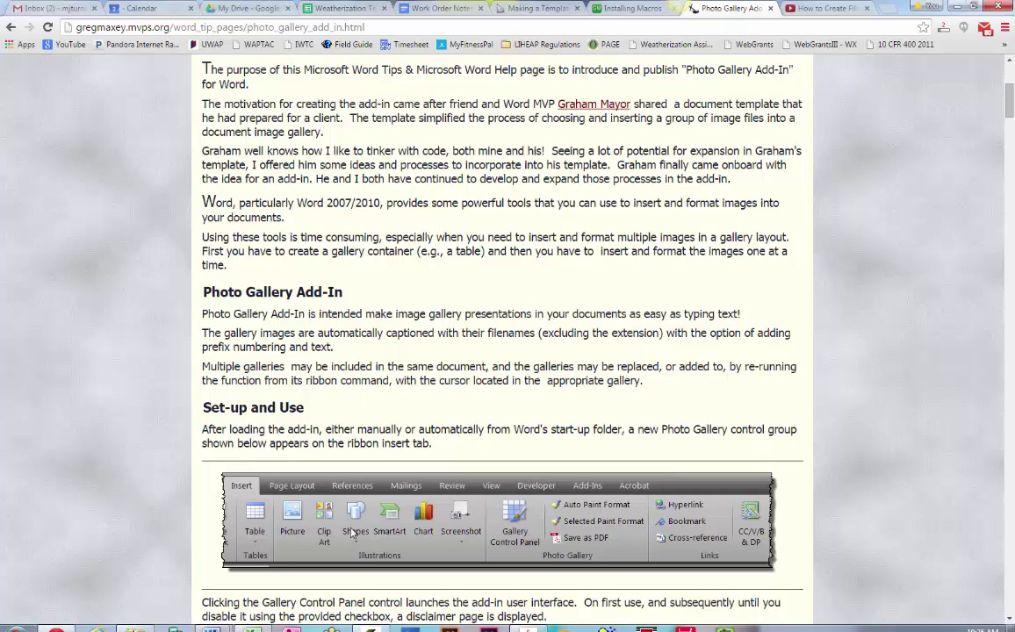
Step: Bring up the photo_gallery_add_in folder holding the .dotm, .exe and Read Me.txt files
mouse_move(132, 628)
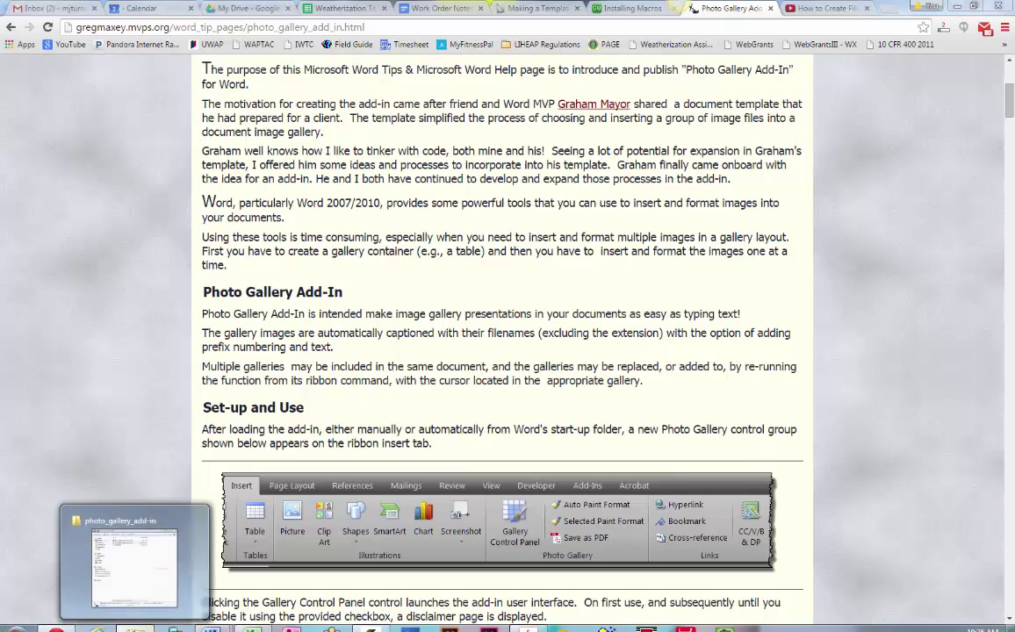
left_click(171, 491)
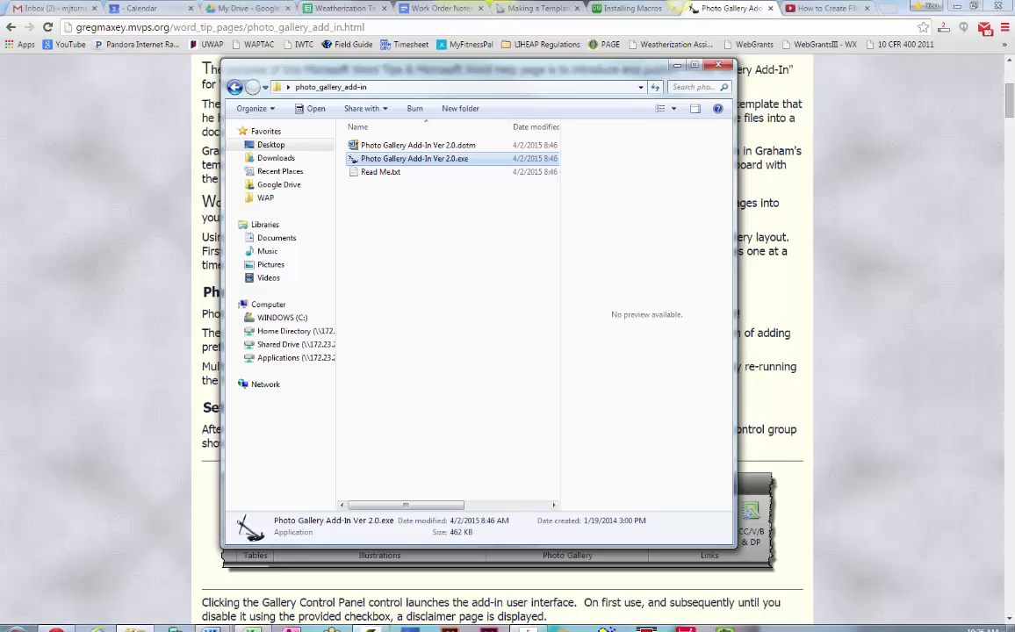
Step: Bring the completed State QCI Photos.docx back to the front in Word
mouse_move(211, 629)
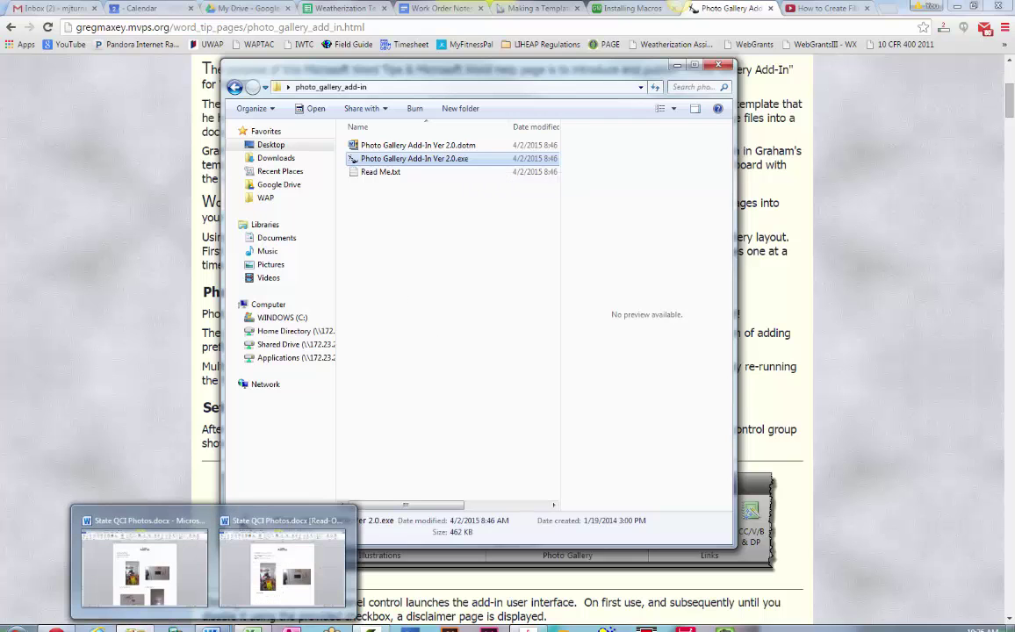
left_click(237, 598)
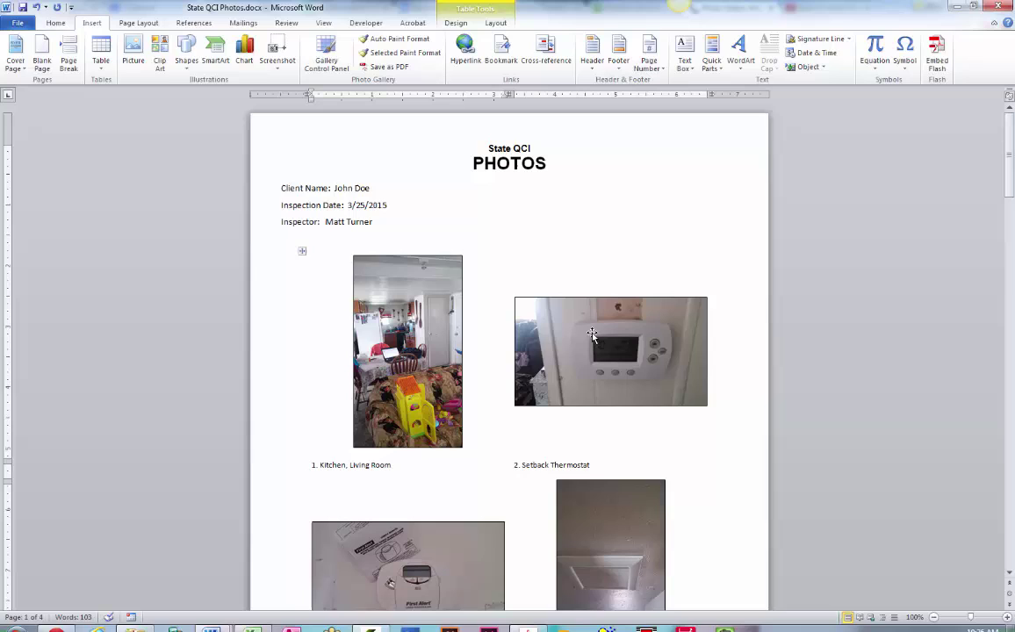